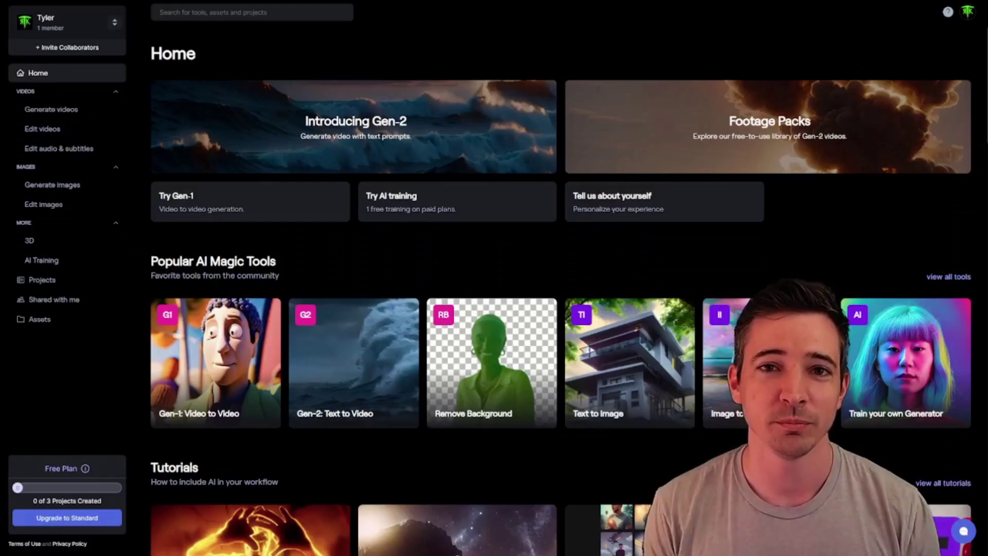
Open an Infinite Image canvas and place the American Gothic painting on it.
{"action": "left_click", "coordinate": [68, 190]}
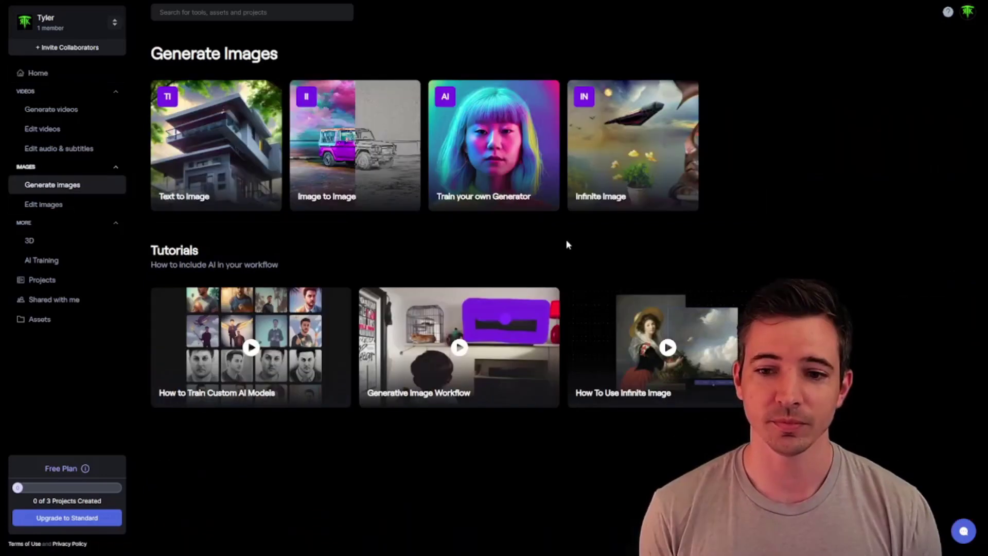
{"action": "left_click", "coordinate": [647, 153]}
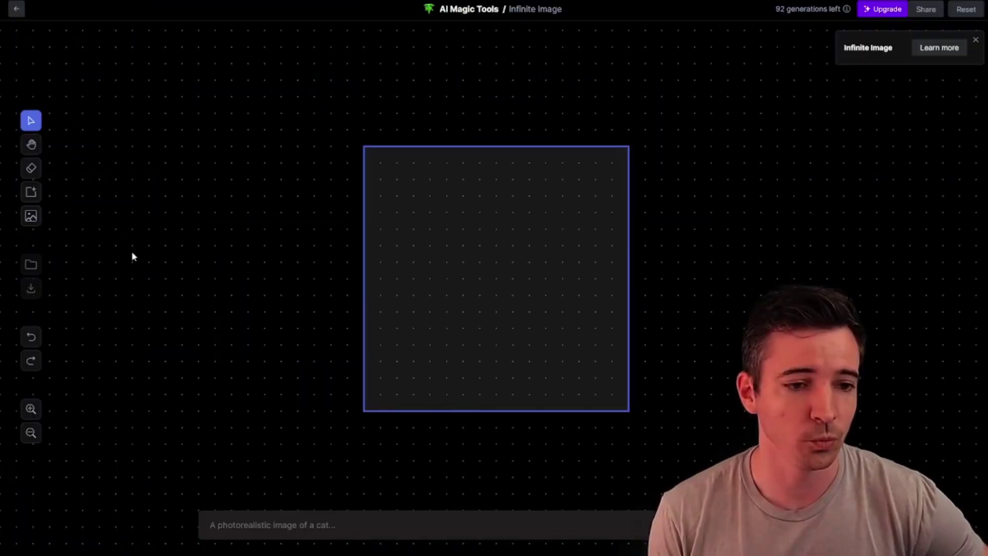
{"action": "left_click", "coordinate": [31, 216]}
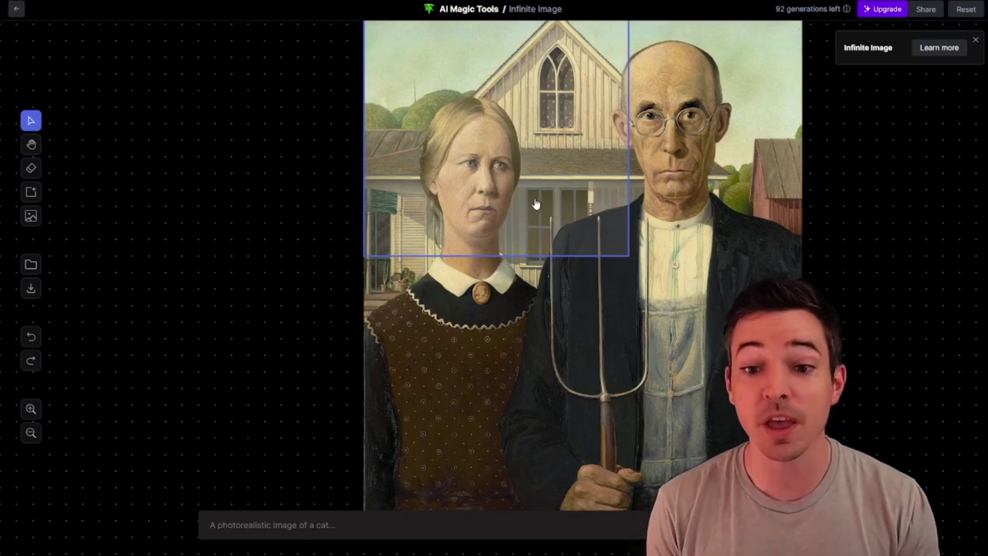
Position the generation frame over the empty canvas left of the painting, overlapping its left edge.
{"action": "left_click_drag", "start_coordinate": [540, 173], "coordinate": [347, 299]}
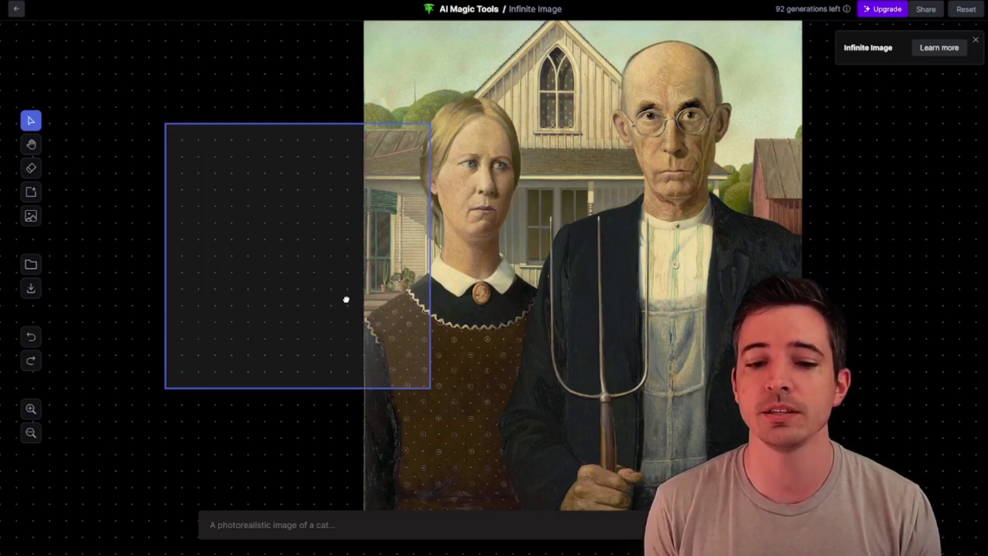
{"action": "mouse_move", "coordinate": [344, 300]}
{"action": "left_mouse_down"}
{"action": "mouse_move", "coordinate": [271, 294]}
{"action": "mouse_move", "coordinate": [323, 296]}
{"action": "left_mouse_up"}
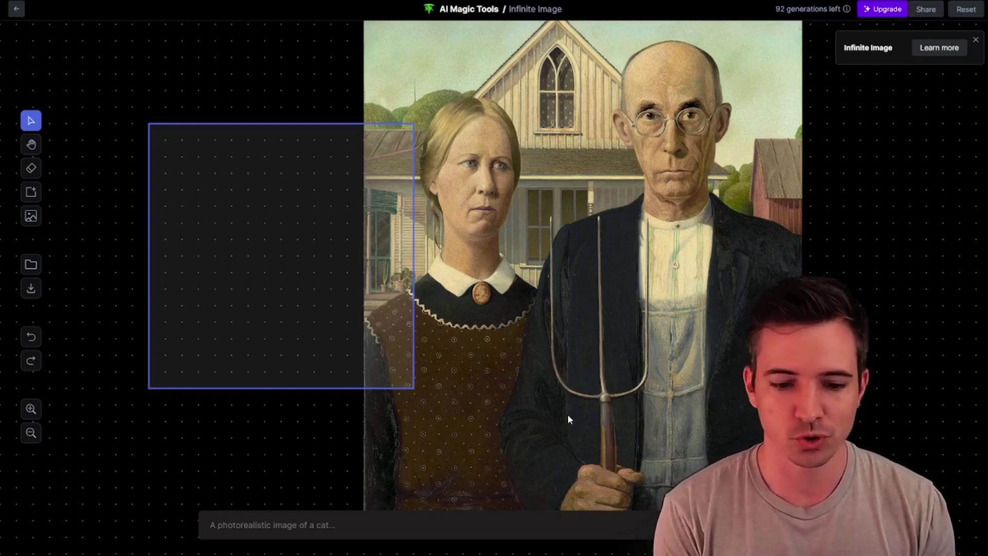
Generate 'trees' on the left, compare the four variants, and accept variant 1/4 with dark trunks.
{"action": "type", "text": "trees"}
{"action": "key", "text": "Return"}
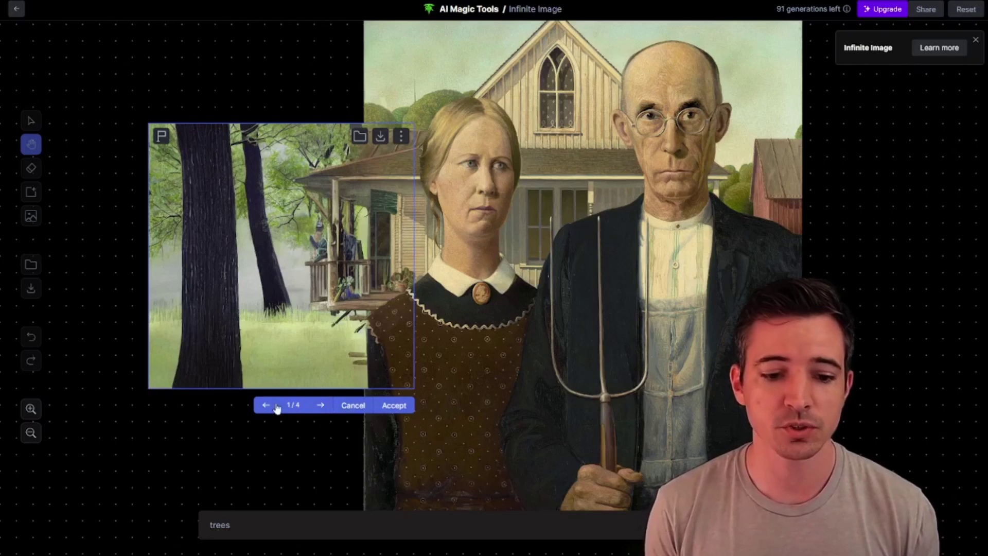
{"action": "left_click", "coordinate": [321, 405]}
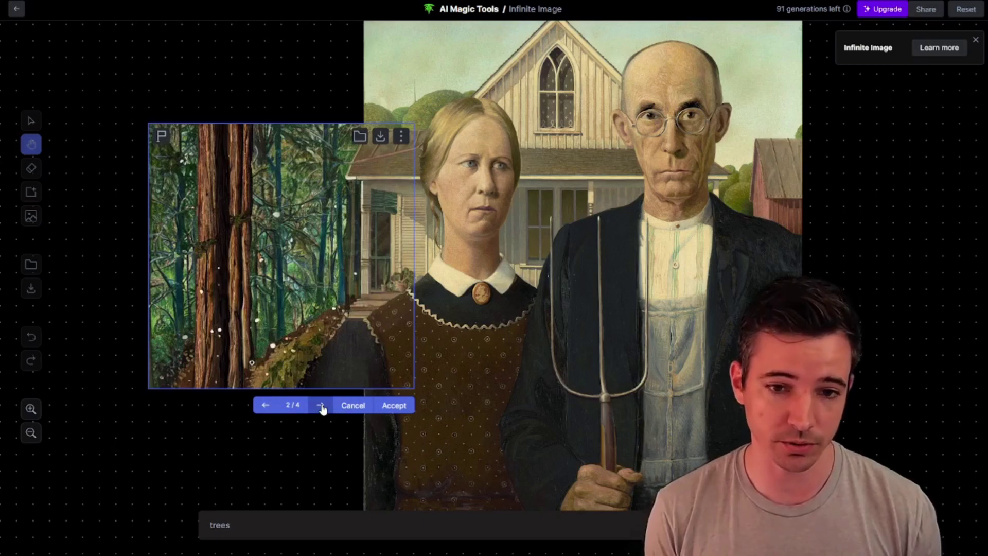
{"action": "left_click", "coordinate": [321, 405]}
{"action": "left_click", "coordinate": [321, 405]}
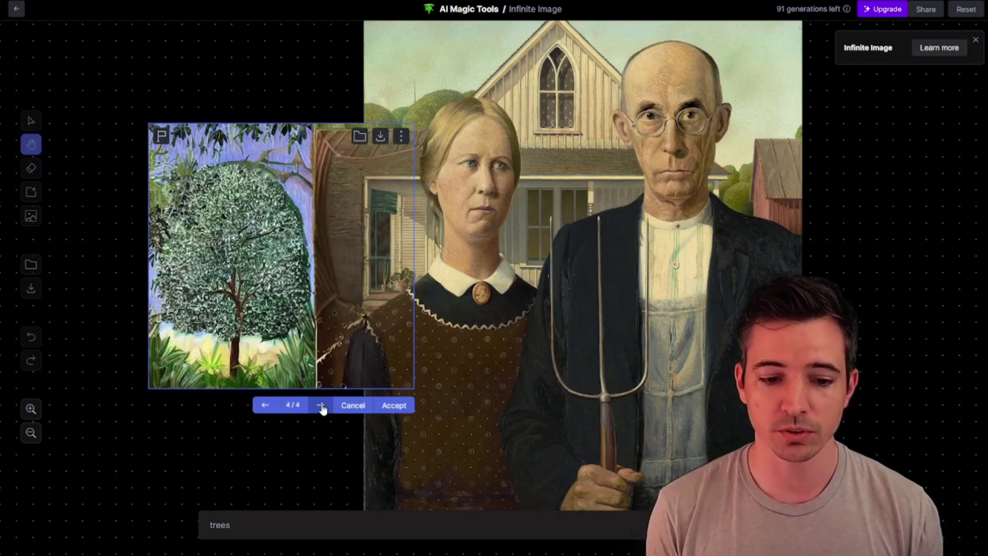
{"action": "left_click", "coordinate": [266, 406]}
{"action": "left_click", "coordinate": [266, 406]}
{"action": "left_click", "coordinate": [266, 406]}
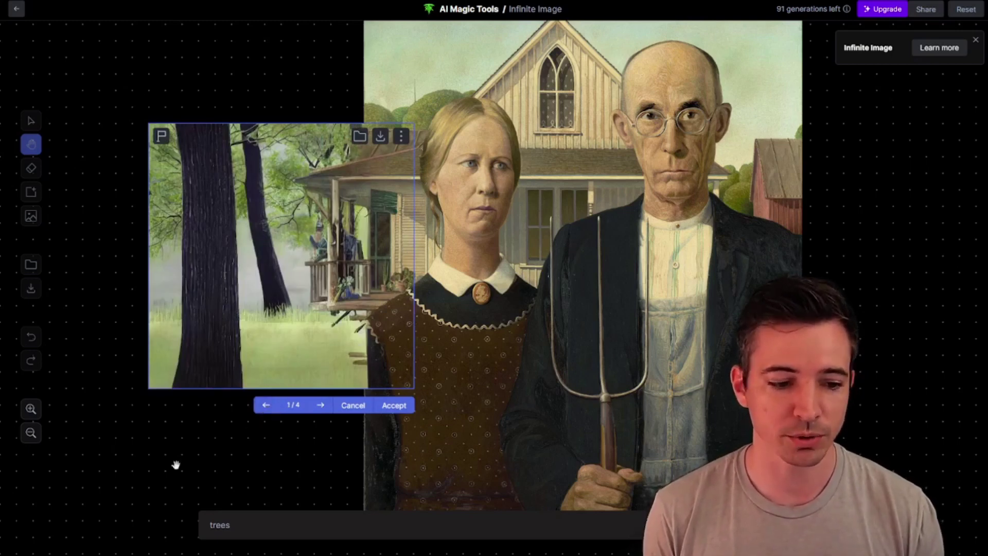
{"action": "left_click", "coordinate": [395, 405]}
Move the frame over the barn on the right and generate 'lake in the distance'.
{"action": "mouse_move", "coordinate": [346, 284]}
{"action": "left_mouse_down"}
{"action": "mouse_move", "coordinate": [349, 364]}
{"action": "mouse_move", "coordinate": [588, 343]}
{"action": "mouse_move", "coordinate": [749, 299]}
{"action": "mouse_move", "coordinate": [776, 267]}
{"action": "mouse_move", "coordinate": [920, 272]}
{"action": "mouse_move", "coordinate": [870, 285]}
{"action": "mouse_move", "coordinate": [879, 253]}
{"action": "mouse_move", "coordinate": [899, 243]}
{"action": "mouse_move", "coordinate": [889, 246]}
{"action": "left_mouse_up"}
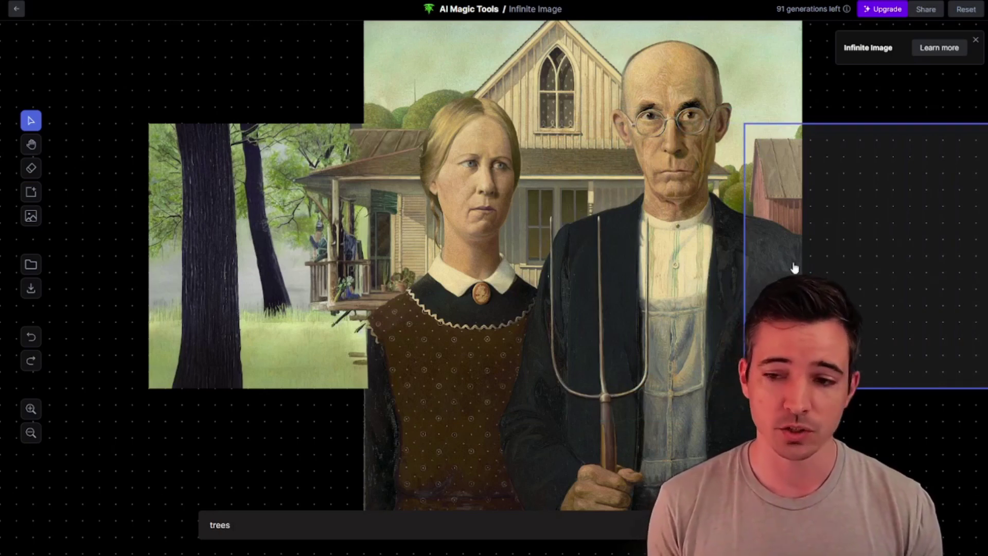
{"action": "left_click", "coordinate": [237, 525]}
{"action": "key", "text": "ctrl+a"}
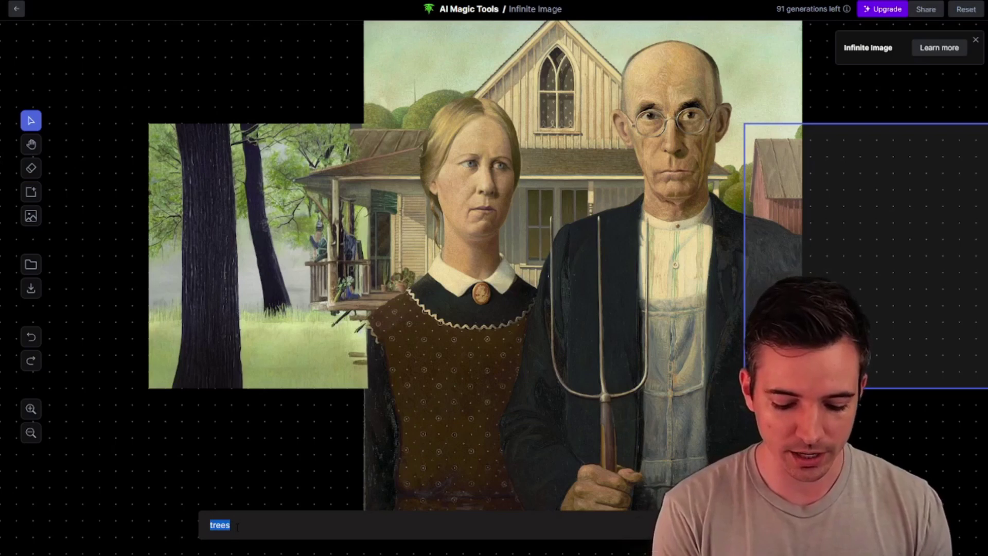
{"action": "type", "text": "lake"}
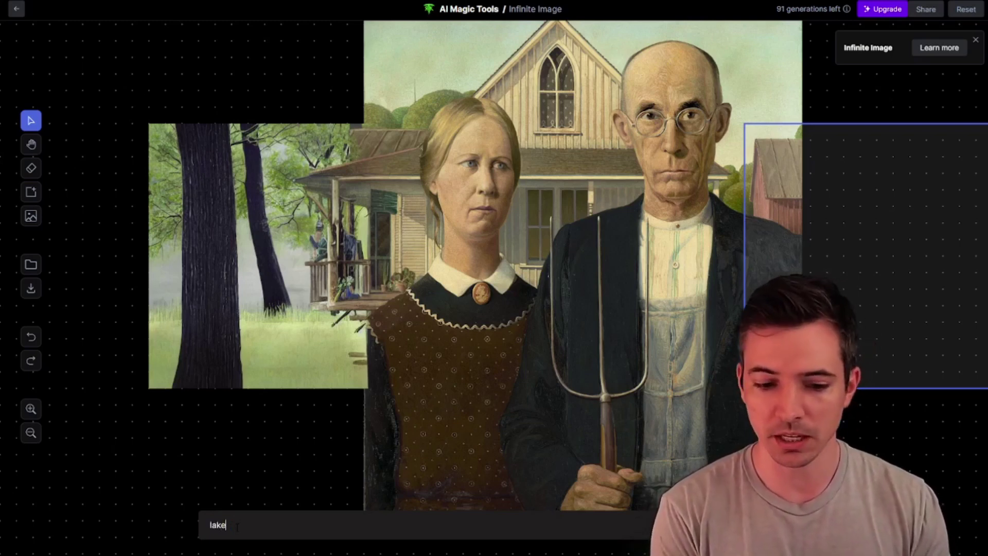
{"action": "type", "text": " in the distance"}
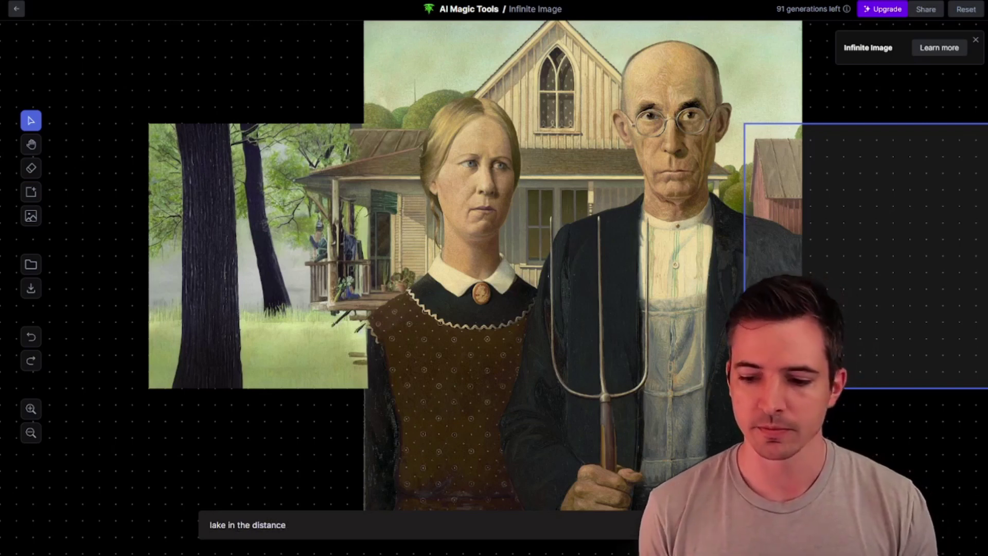
{"action": "key", "text": "Return"}
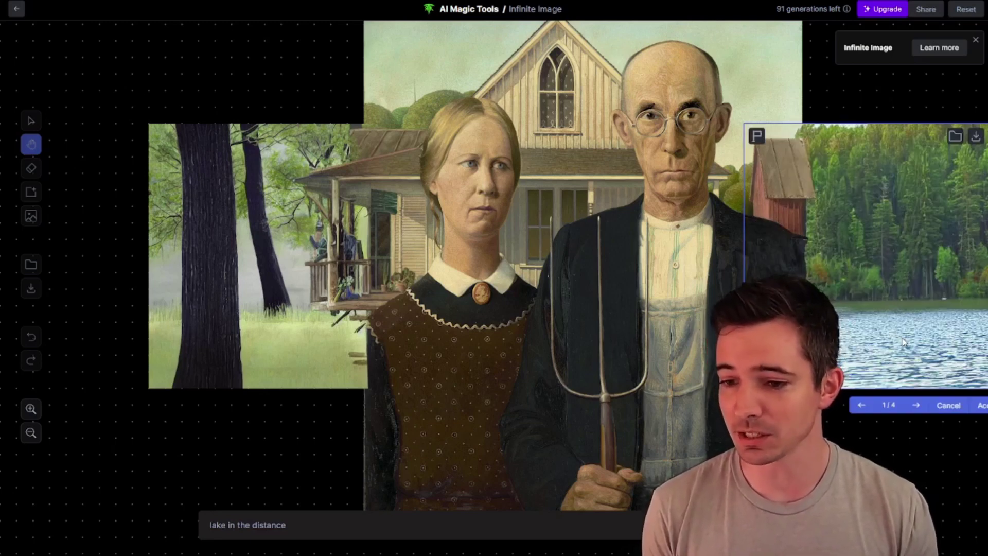
Accept the third lake variant, a calm lake reflecting a tree-lined shore.
{"action": "left_click", "coordinate": [918, 406]}
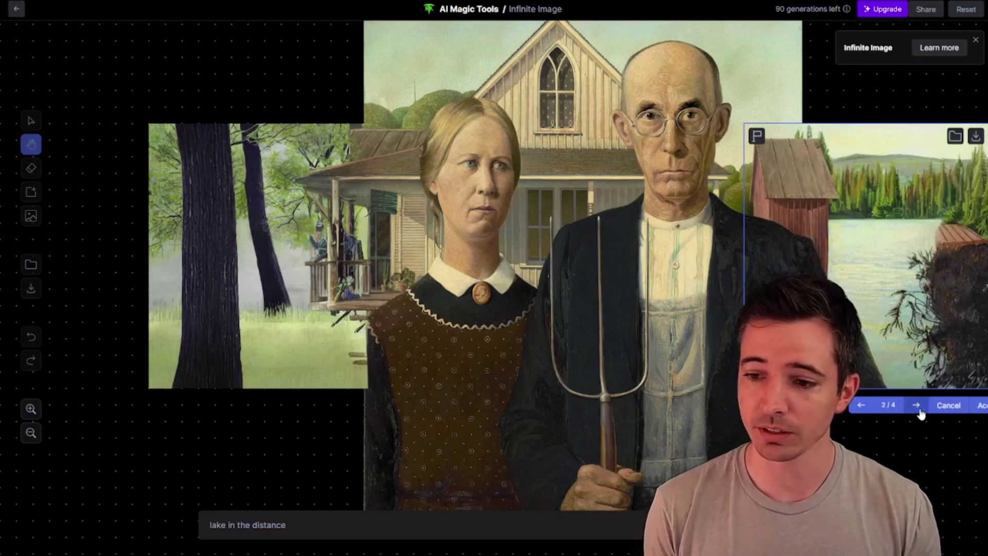
{"action": "left_click", "coordinate": [916, 405]}
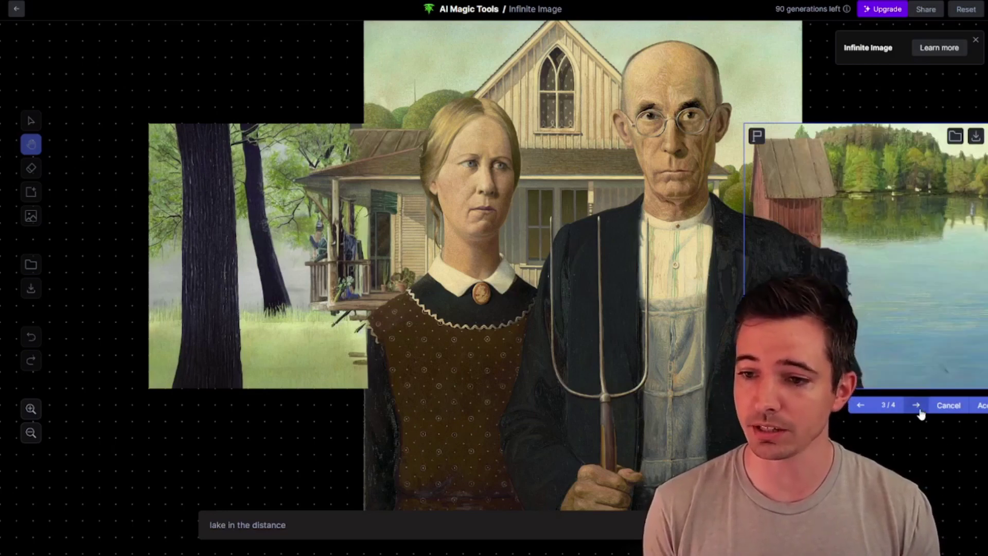
{"action": "key", "text": "Return"}
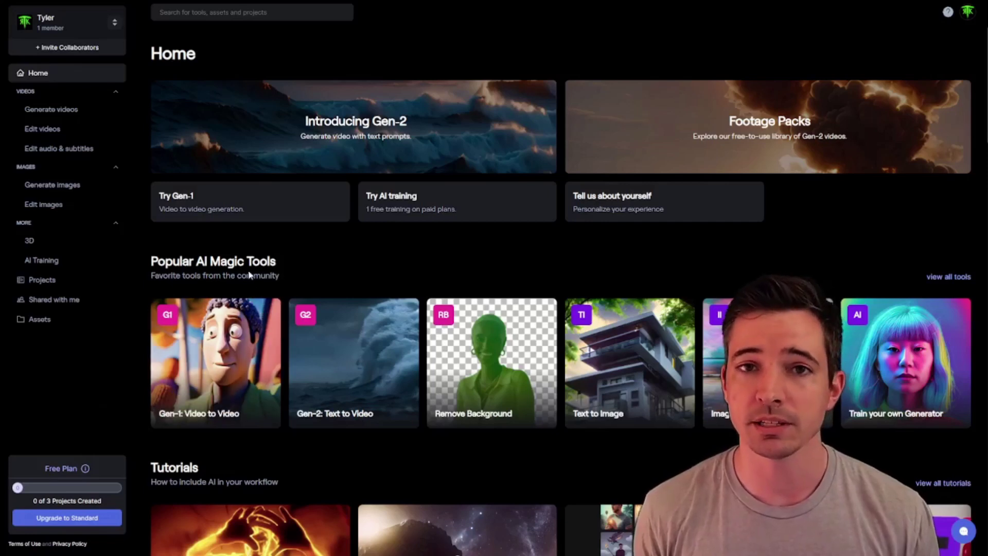
Open Expand Image and load the Grant_Wood American Gothic asset.
{"action": "left_click", "coordinate": [52, 212]}
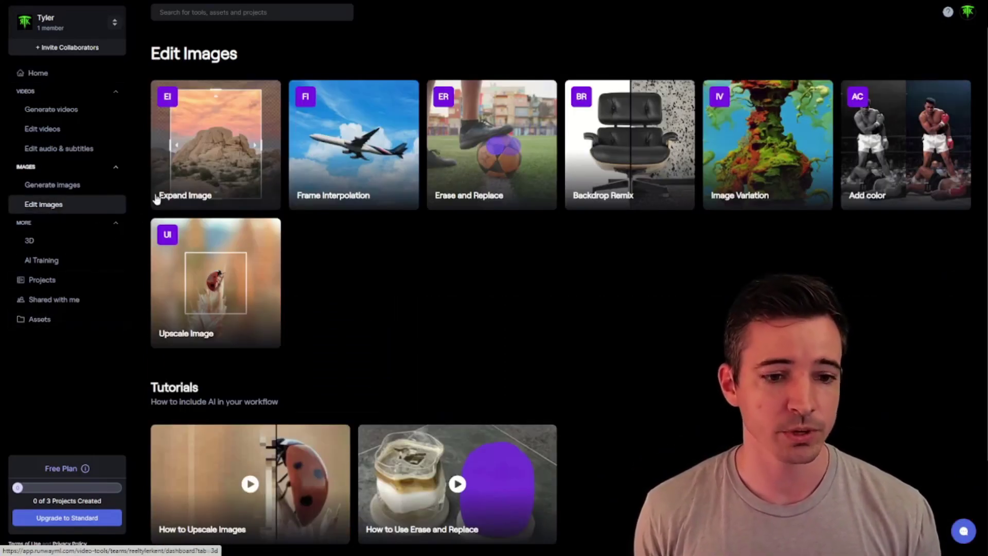
{"action": "left_click", "coordinate": [230, 164]}
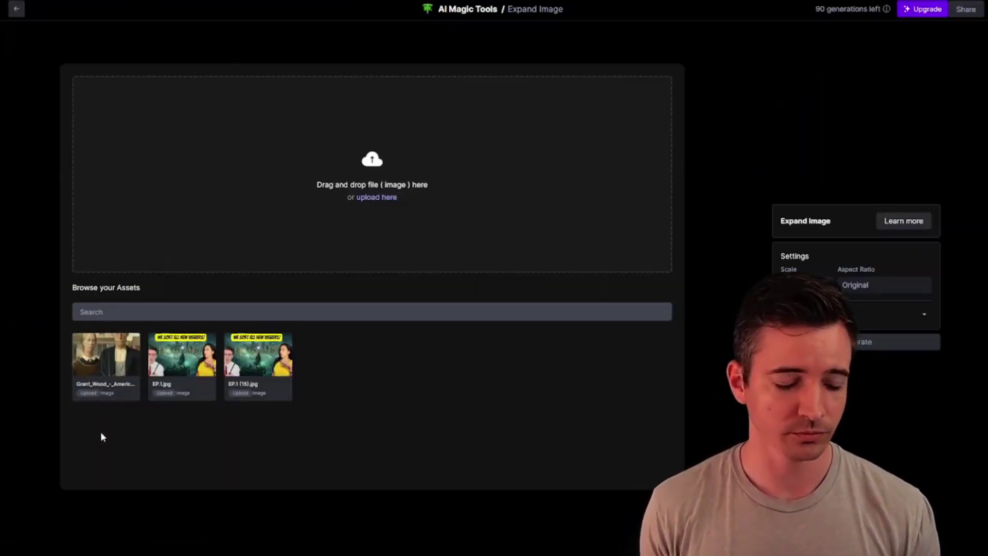
{"action": "left_click", "coordinate": [112, 364]}
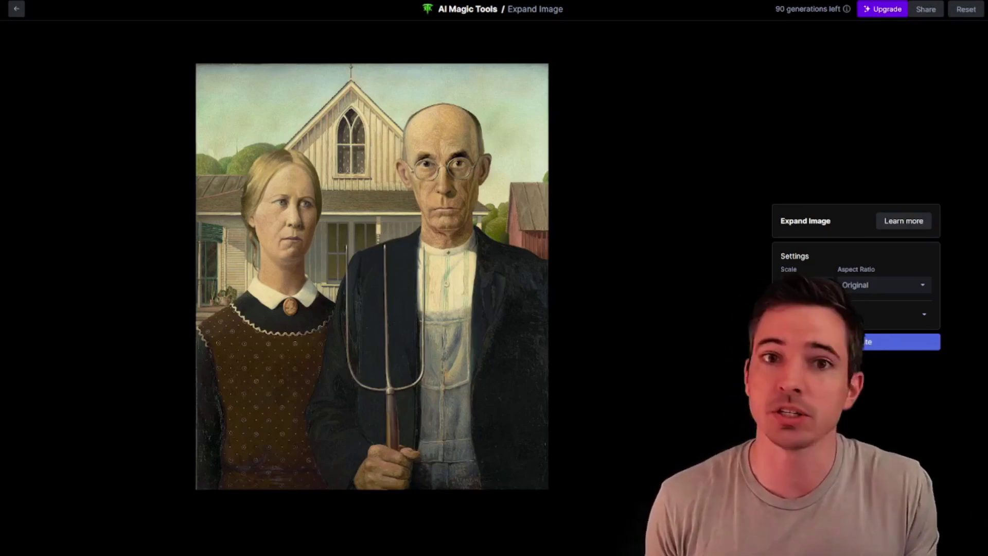
Generate expanded versions of the painting and select the one with the feast table.
{"action": "left_click", "coordinate": [900, 341]}
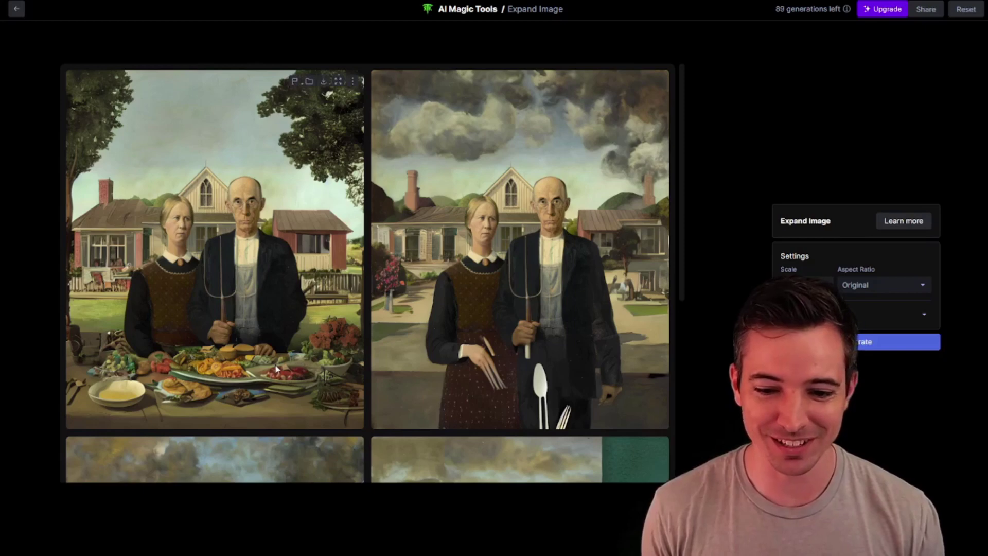
{"action": "scroll", "coordinate": [504, 387], "scroll_direction": "down", "scroll_amount": 2}
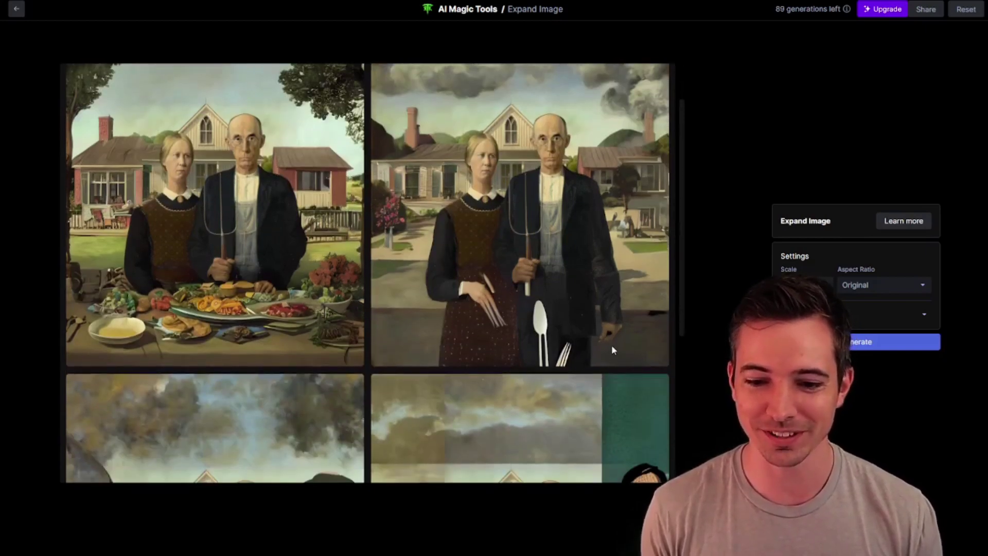
{"action": "scroll", "coordinate": [613, 325], "scroll_direction": "down", "scroll_amount": 4}
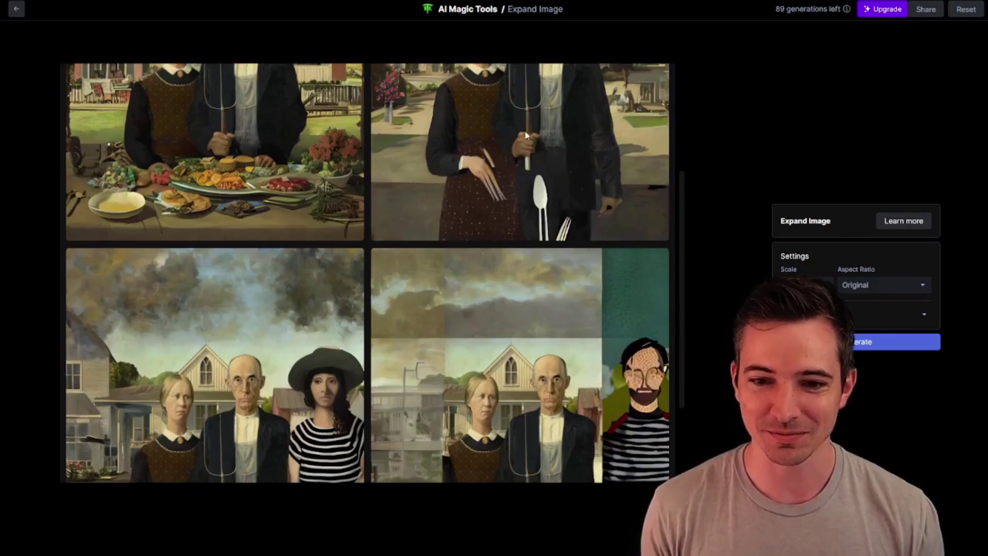
{"action": "scroll", "coordinate": [570, 297], "scroll_direction": "down", "scroll_amount": 4}
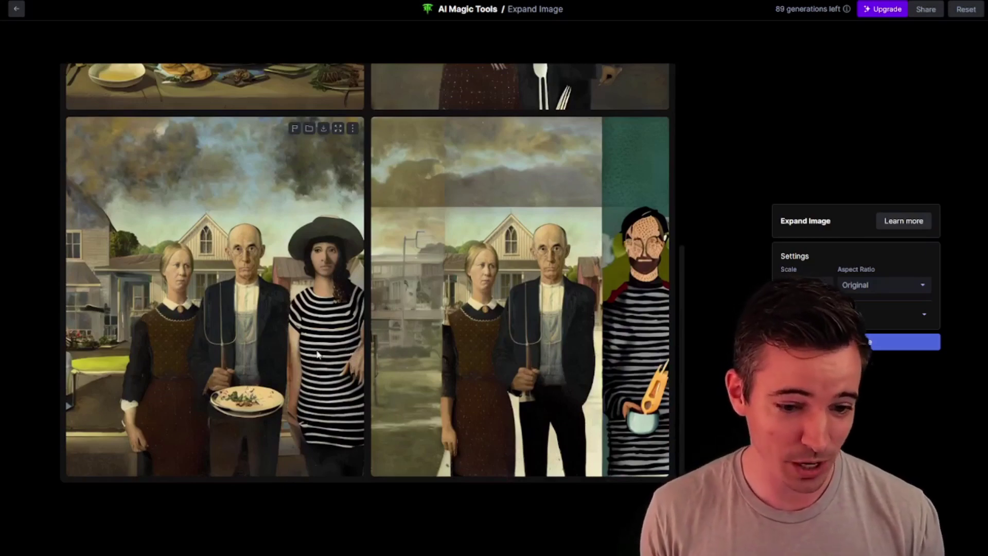
{"action": "scroll", "coordinate": [331, 339], "scroll_direction": "up", "scroll_amount": 10}
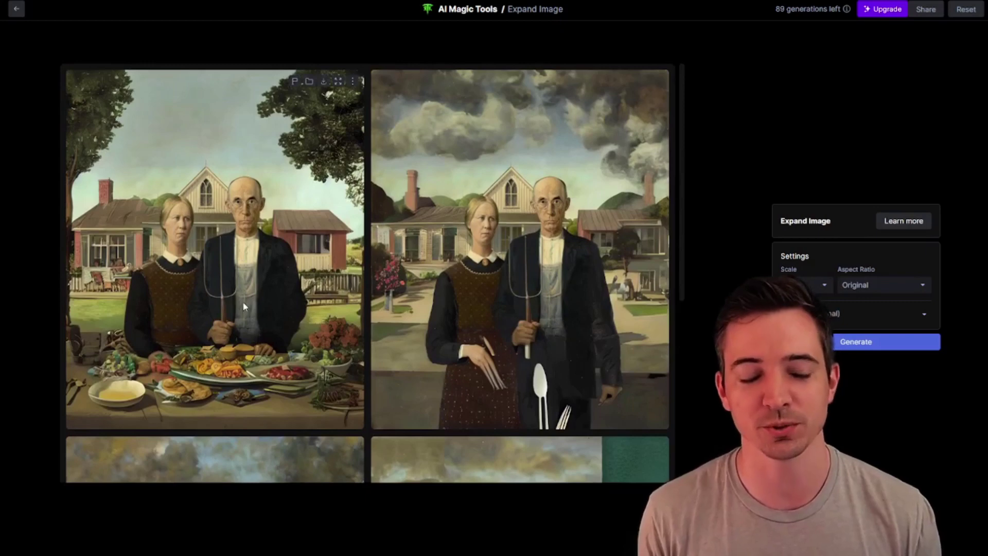
{"action": "left_click", "coordinate": [289, 302]}
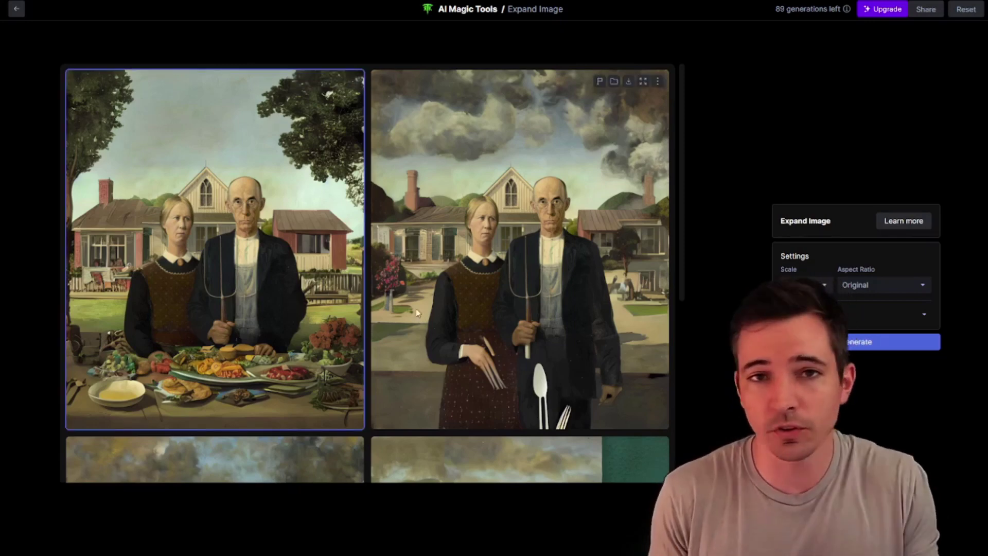